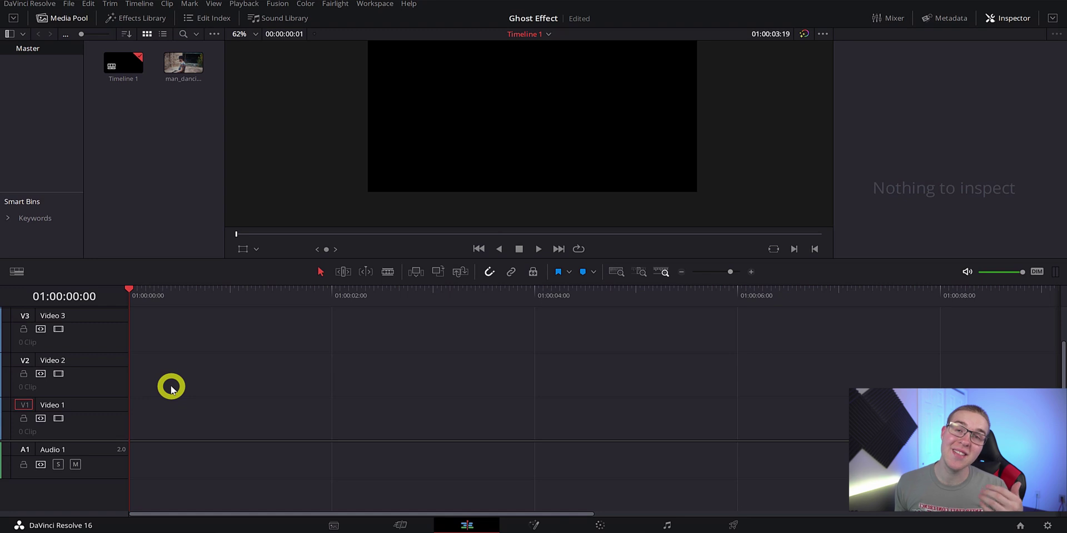
# Step: Place the dancing-man clip on Video 1 and preview it
pyautogui.moveTo(186, 63); pyautogui.dragTo(137, 426)
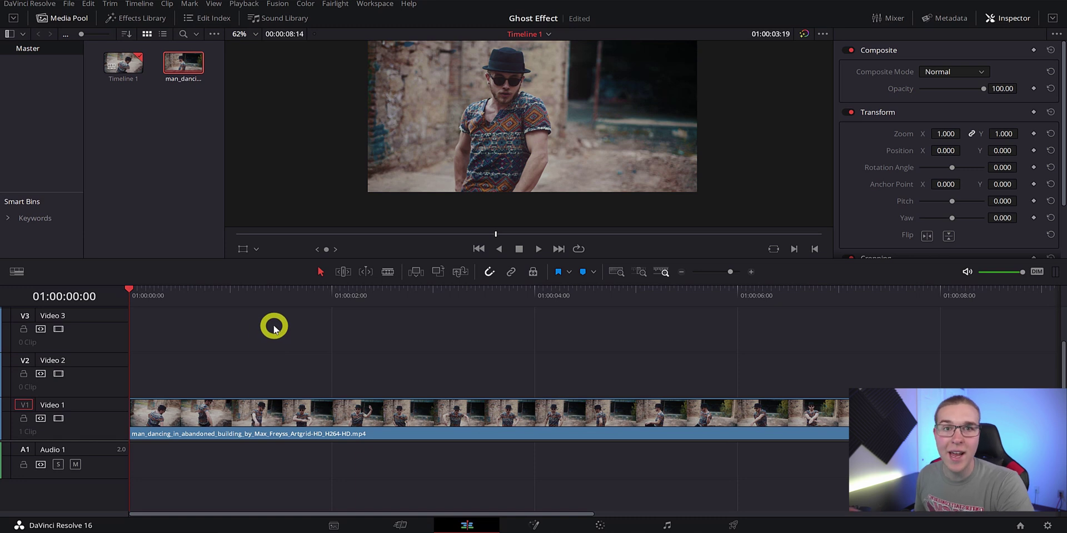
pyautogui.press('space')
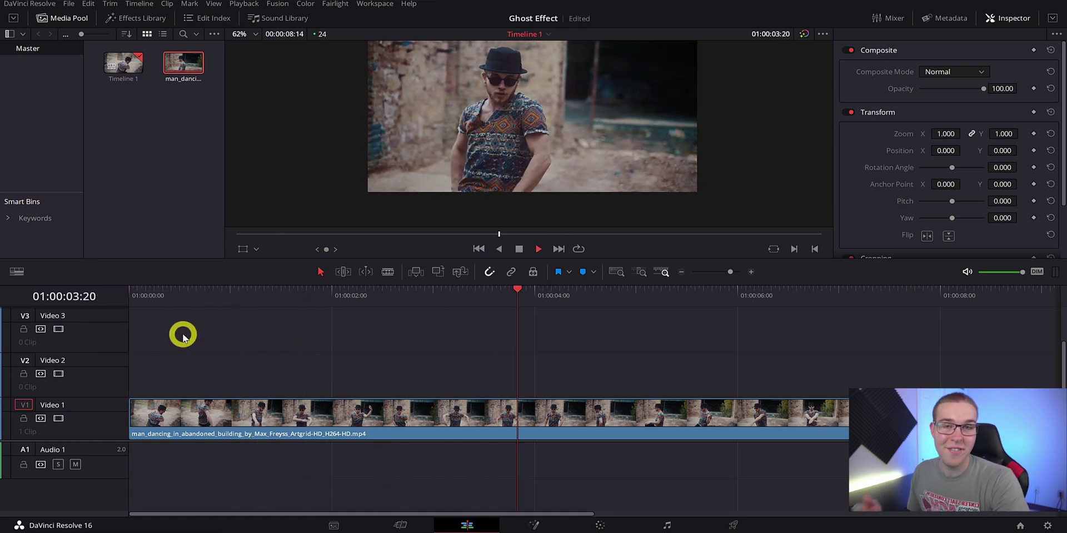
pyautogui.click(331, 299)
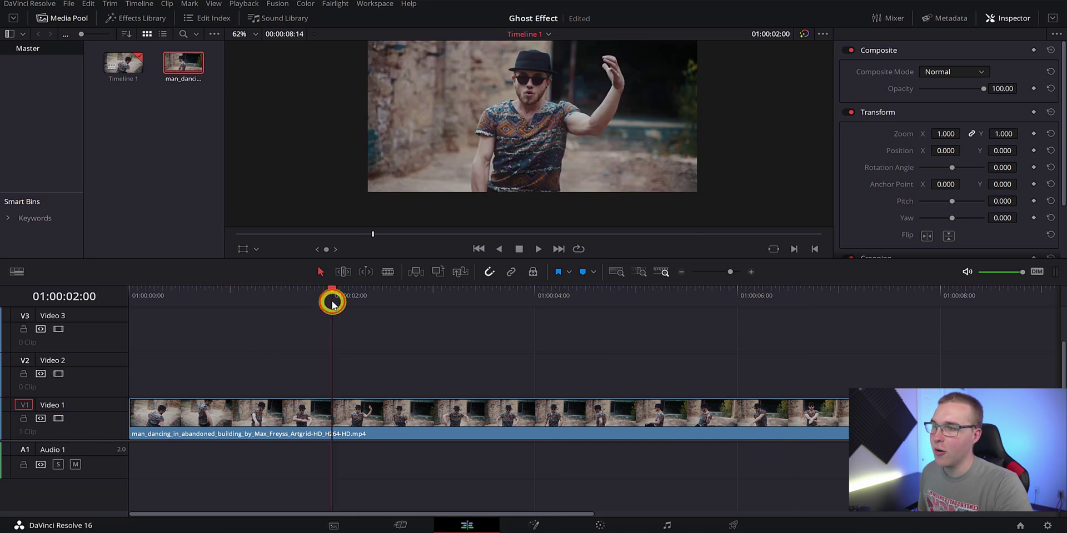
pyautogui.moveTo(322, 306); pyautogui.dragTo(247, 304)
pyautogui.click(285, 414)
pyautogui.press('space')
# Step: Alt-drag a copy of the clip onto Video 2 and set its opacity to 50
pyautogui.moveTo(285, 413); pyautogui.dragTo(282, 371)
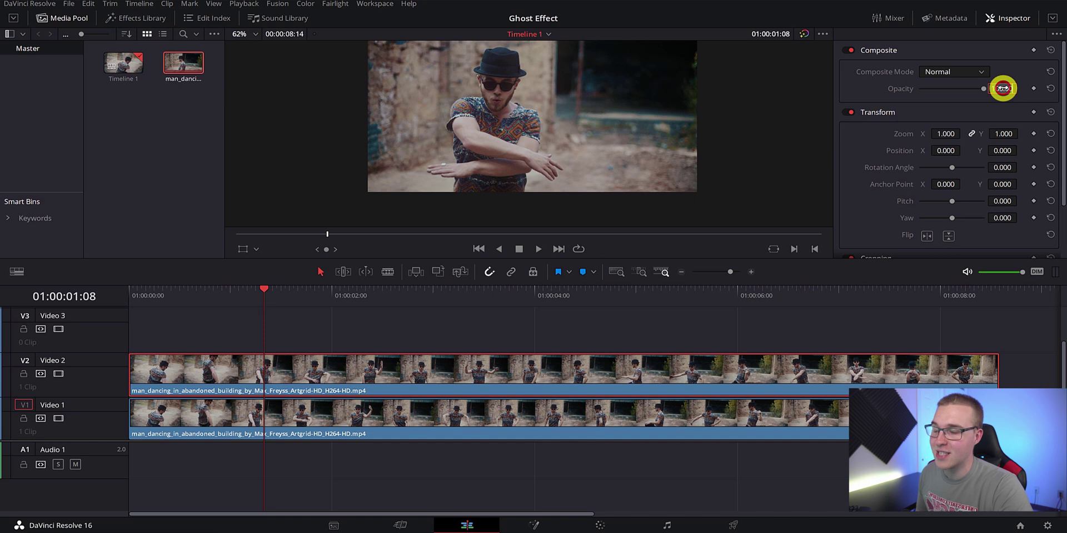
pyautogui.click(1003, 88)
pyautogui.write('50')
pyautogui.press('Return')
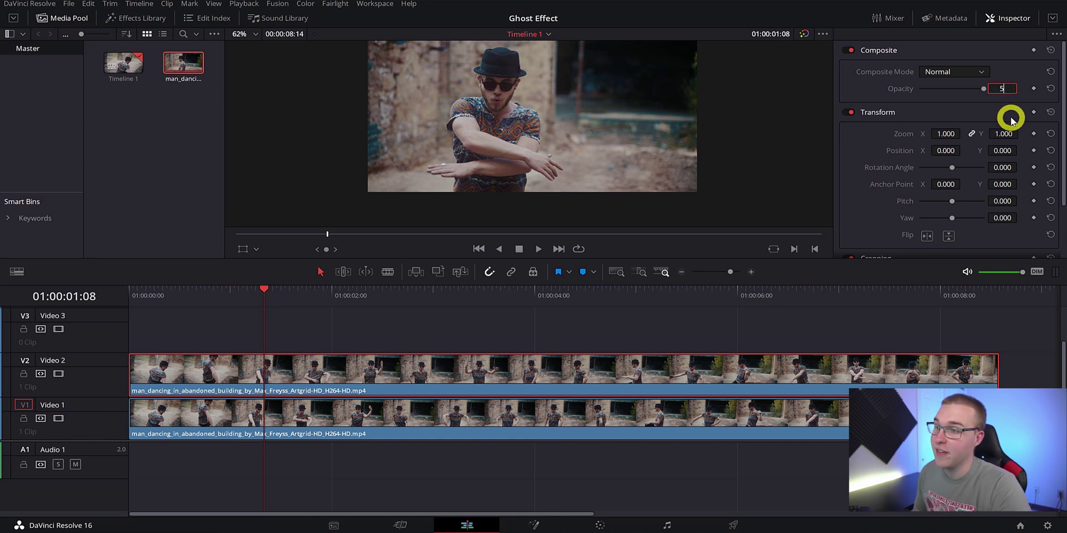
pyautogui.click(464, 320)
pyautogui.click(429, 362)
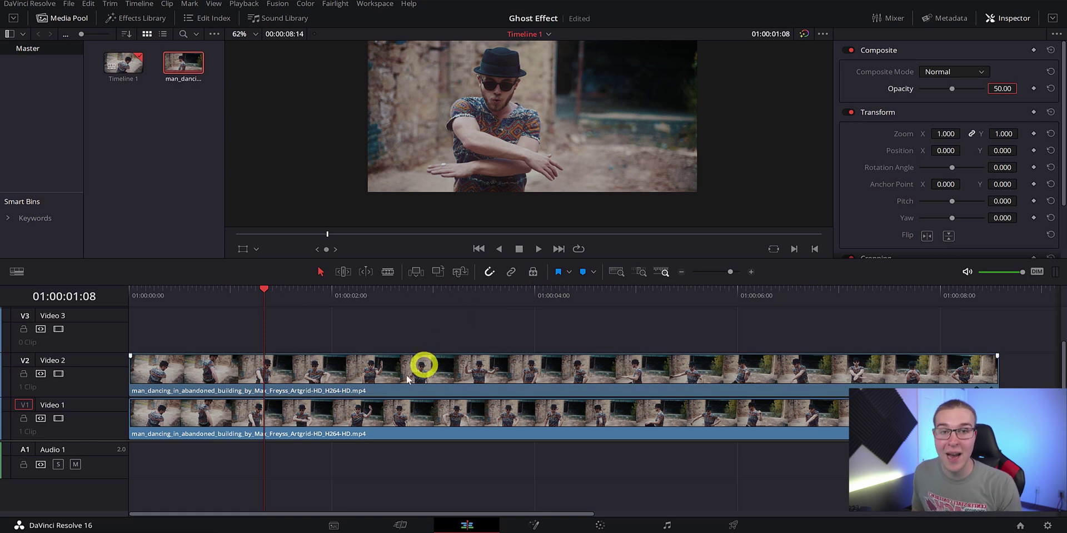
# Step: Blade the Video 2 copy at two points and delete its first piece
pyautogui.hotkey('ctrl', 'b')
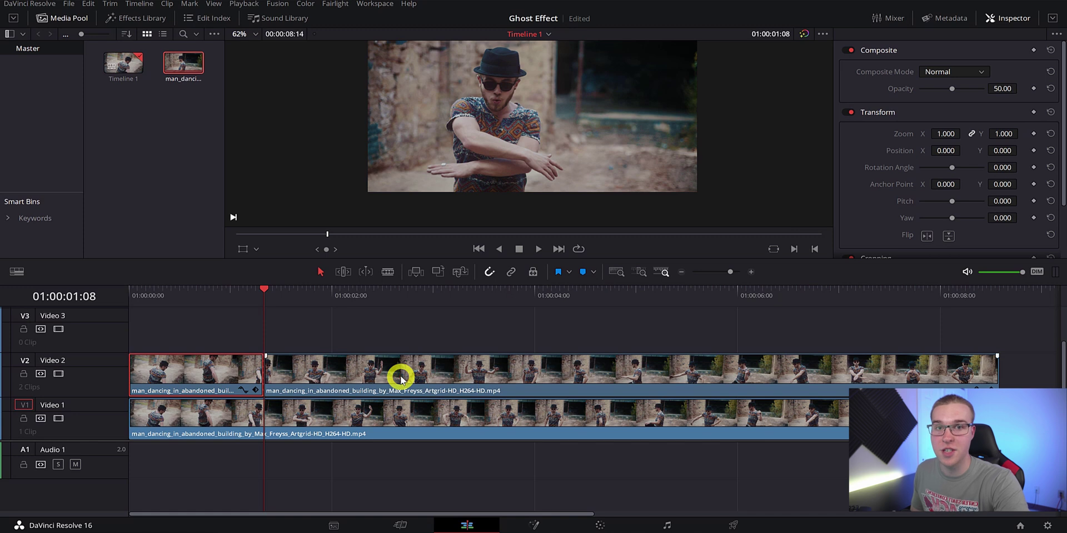
pyautogui.click(377, 333)
pyautogui.press('space')
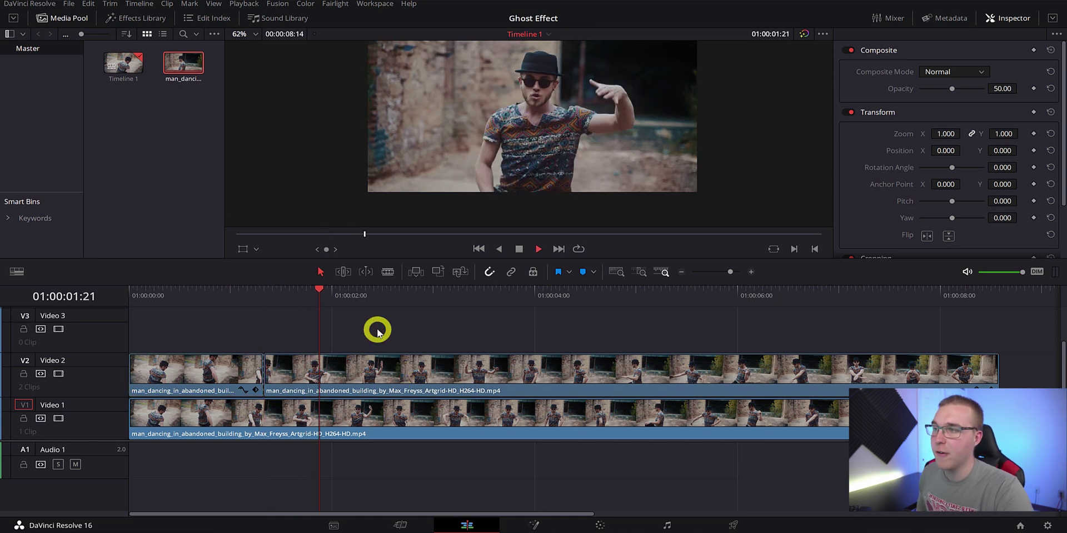
pyautogui.press('space')
pyautogui.press('Right')
pyautogui.press('Right')
pyautogui.press('Right')
pyautogui.press('Right')
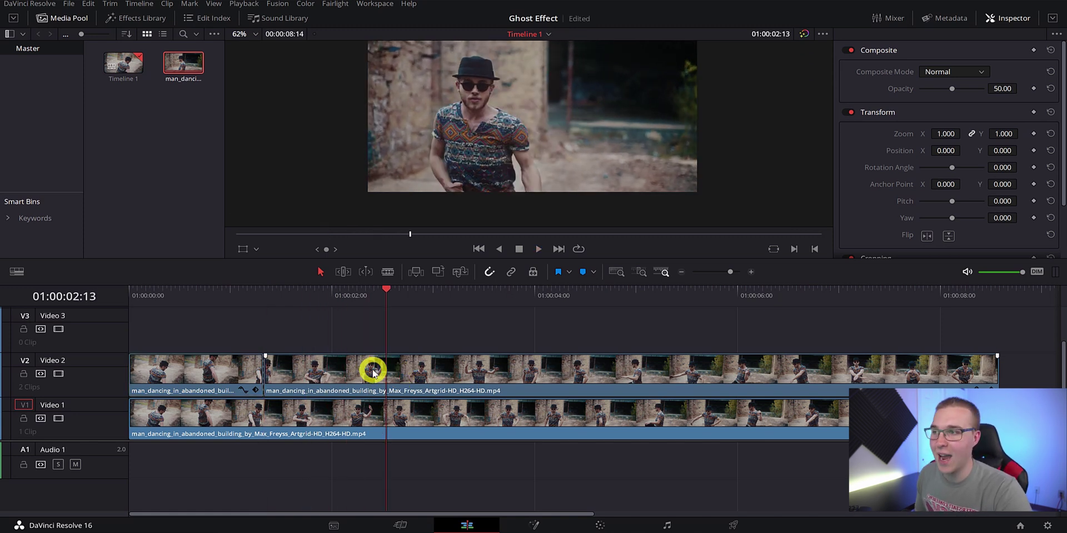
pyautogui.hotkey('ctrl', 'b')
pyautogui.click(374, 371)
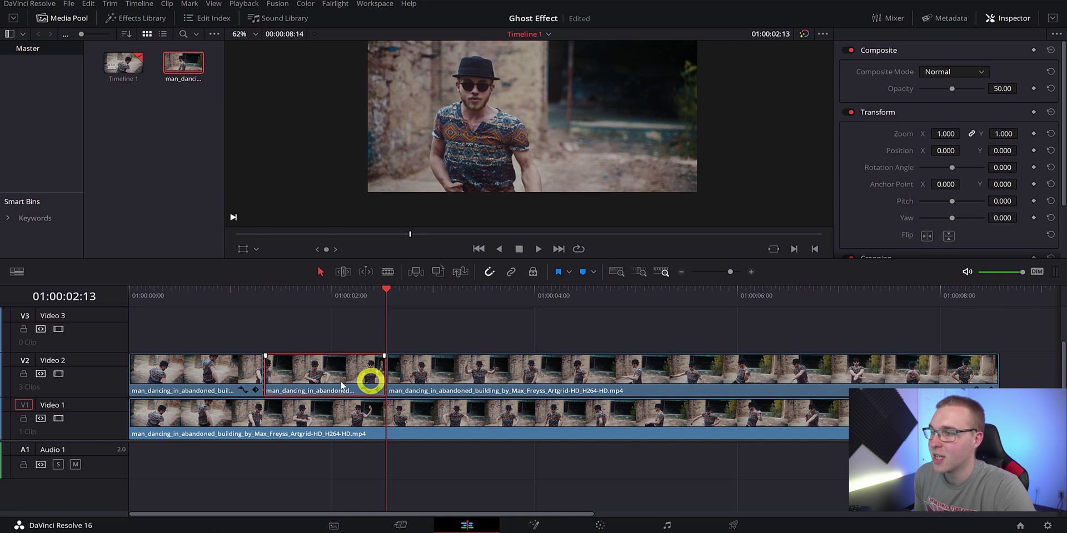
pyautogui.click(180, 376)
pyautogui.press('BackSpace')
# Step: Trim the long remaining Video 2 clip to start near 4 s and end at 01:00:05:20
pyautogui.press('space')
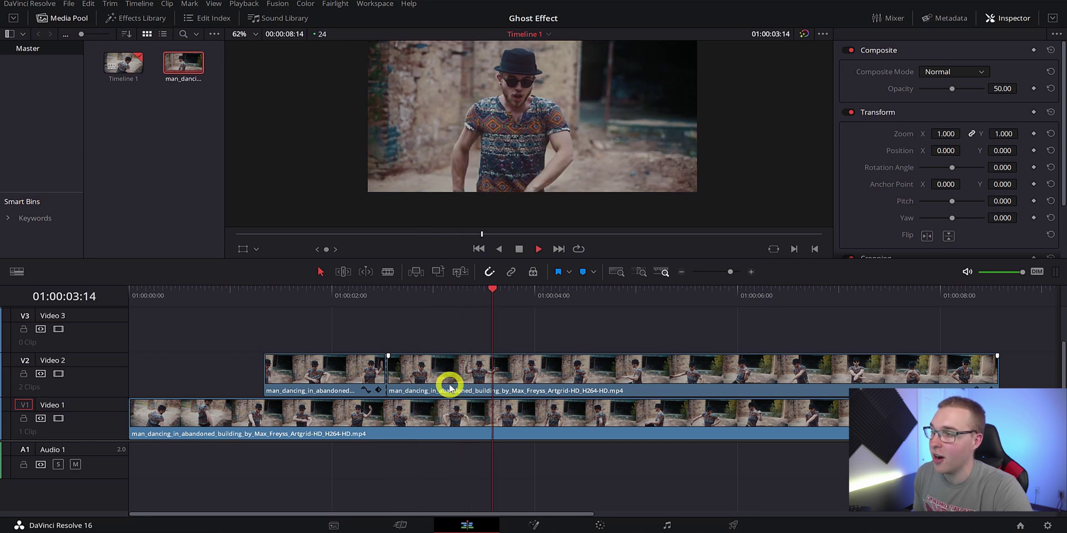
pyautogui.press('space')
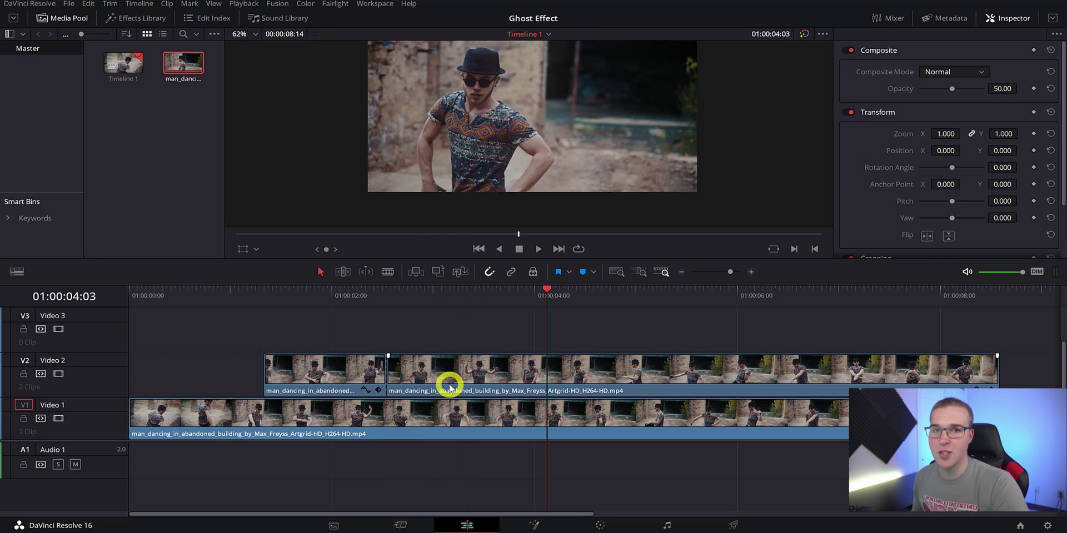
pyautogui.click(544, 387)
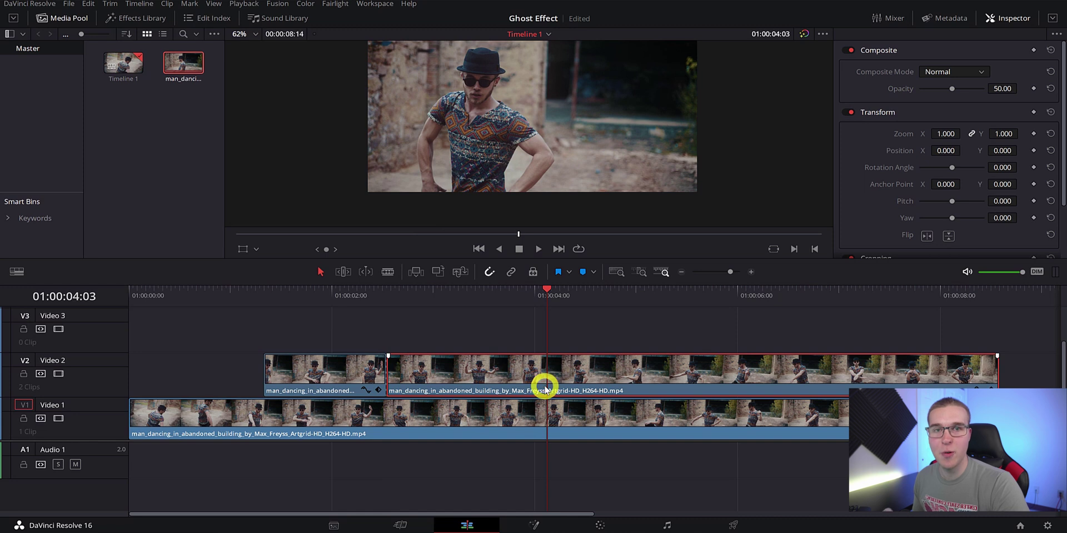
pyautogui.hotkey('shift', '[')
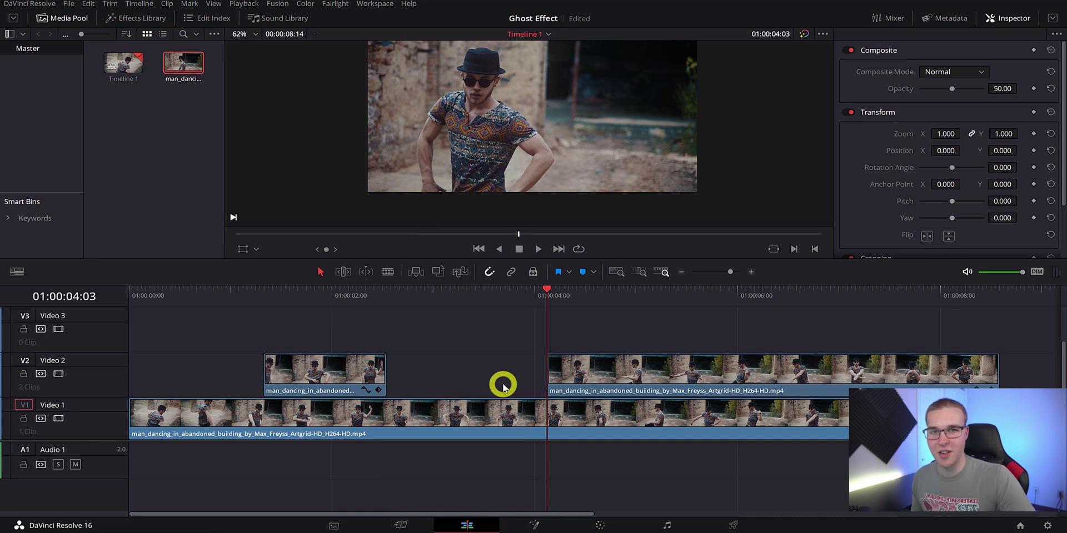
pyautogui.press('space')
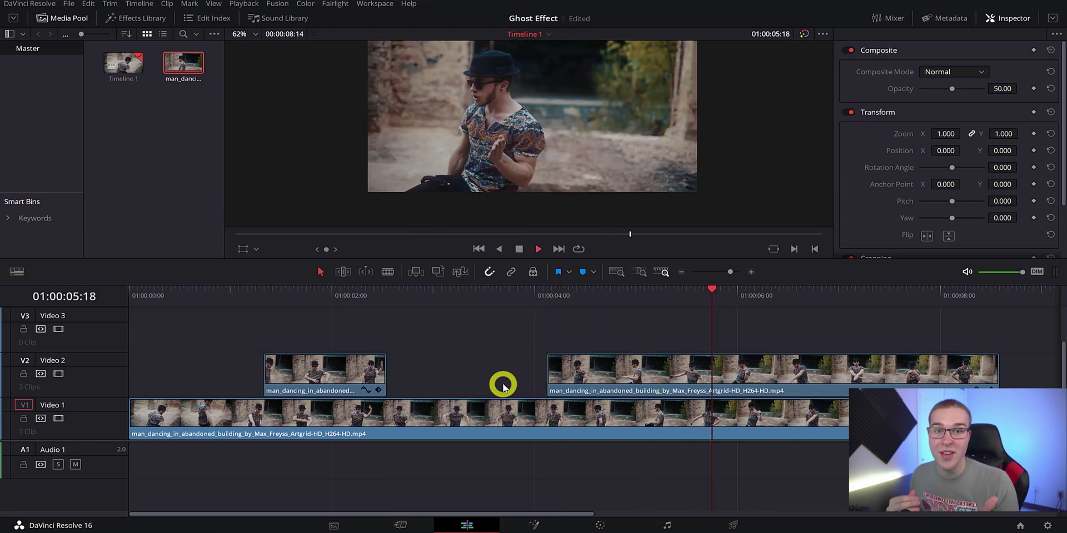
pyautogui.press('space')
pyautogui.click(724, 291)
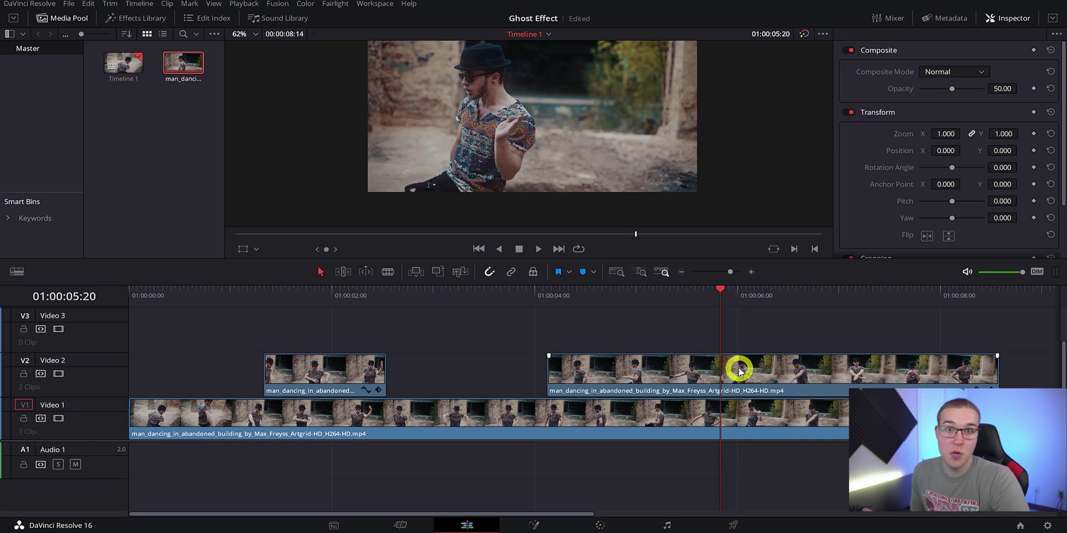
pyautogui.hotkey('shift', ']')
pyautogui.click(336, 371)
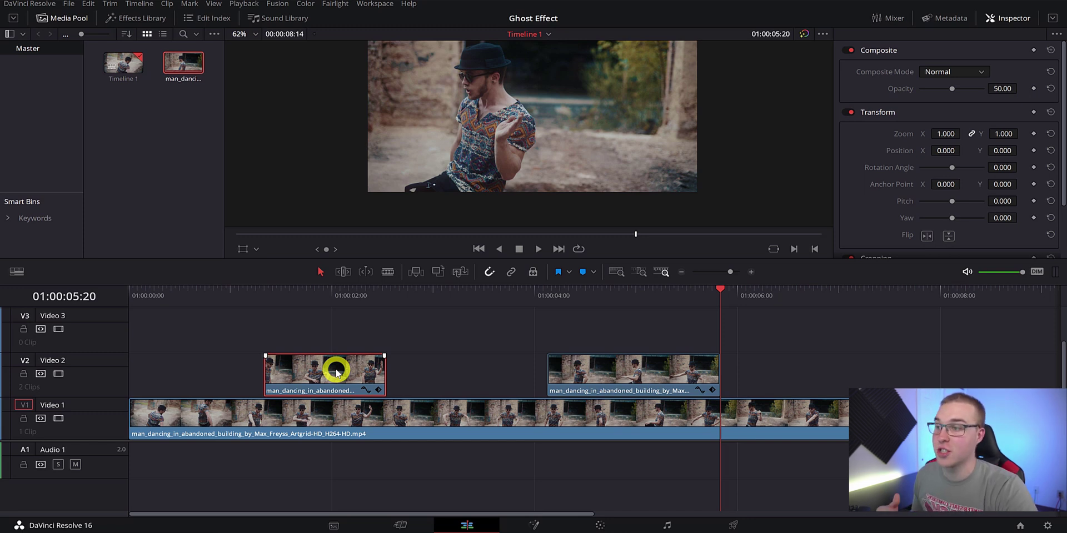
# Step: Turn on Retime Controls for the first Video 2 piece and slow it to 91%
pyautogui.rightClick(336, 372)
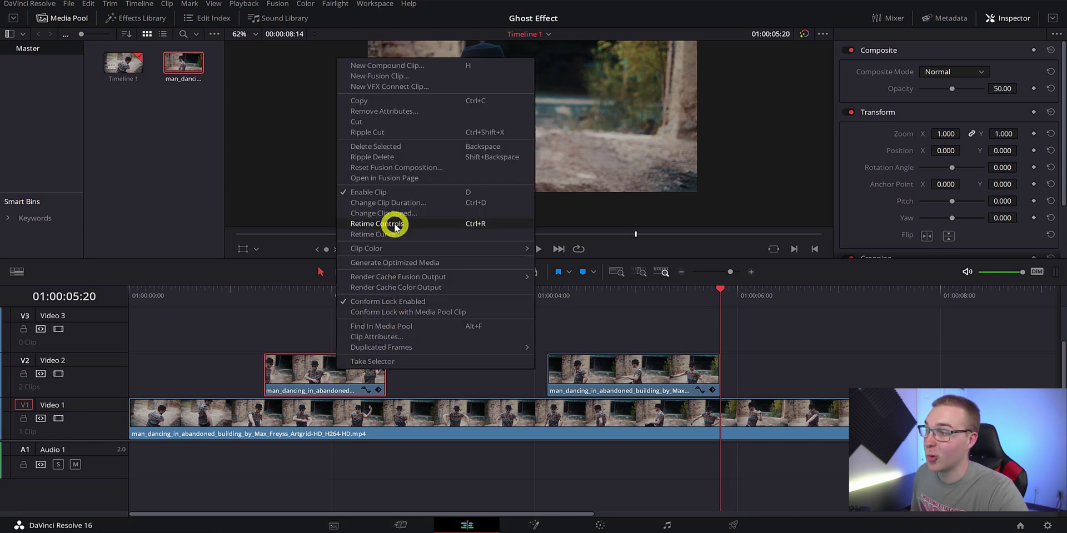
pyautogui.click(396, 225)
pyautogui.click(324, 291)
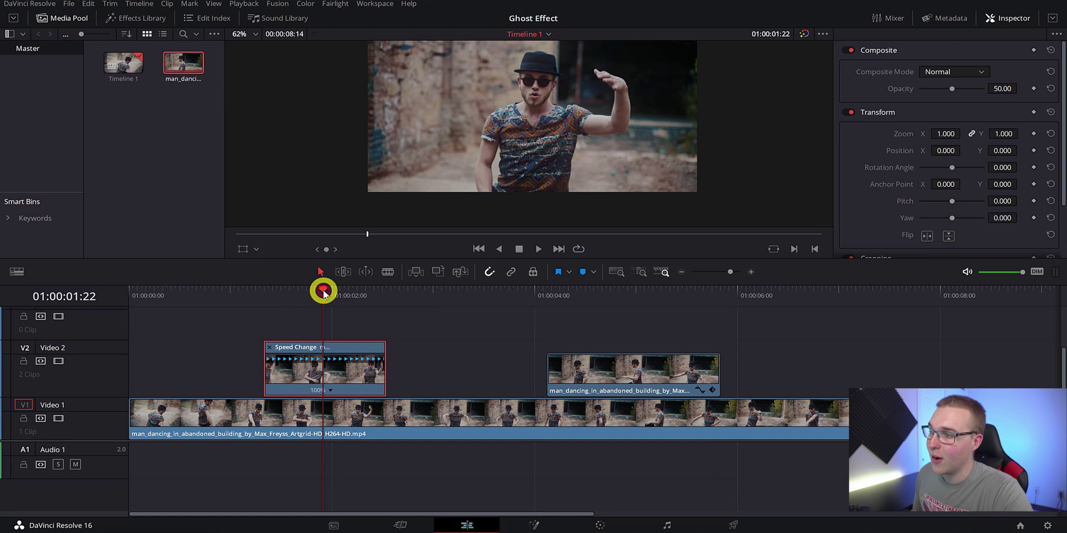
pyautogui.moveTo(384, 347); pyautogui.dragTo(398, 345)
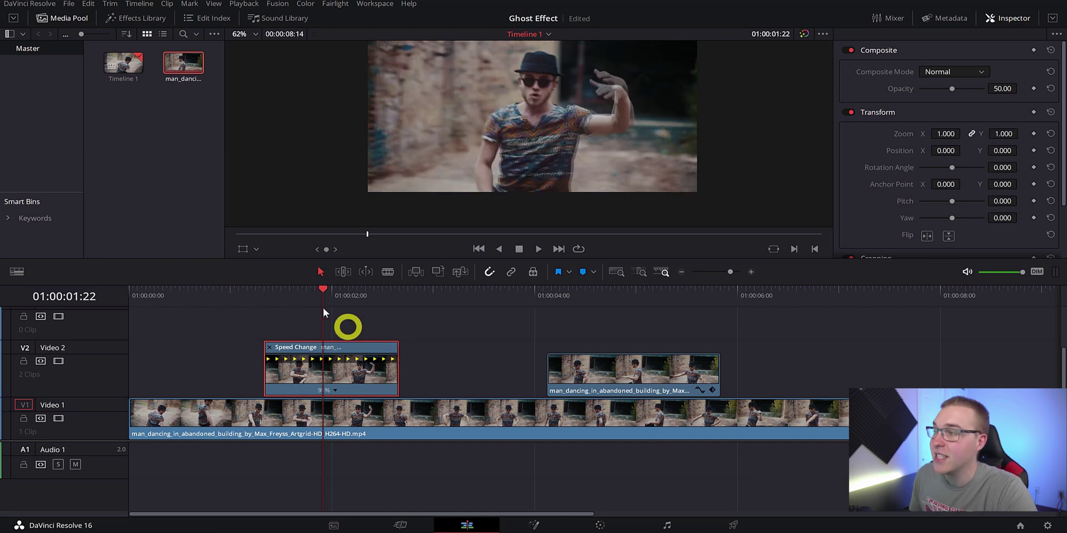
pyautogui.click(307, 291)
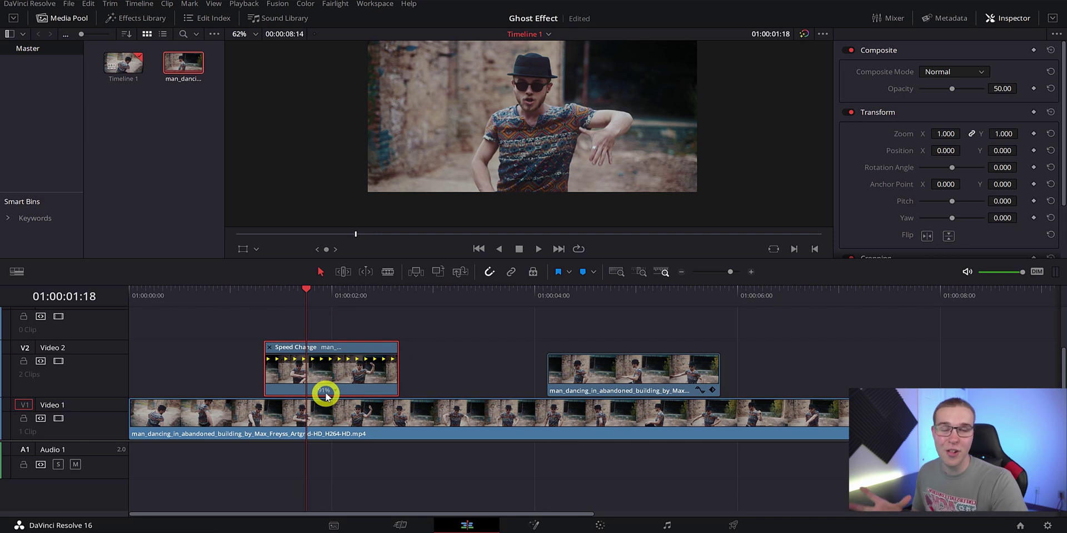
# Step: Play back the slowed first ghost clip from just after one second
pyautogui.scroll(-1, 411, 369)
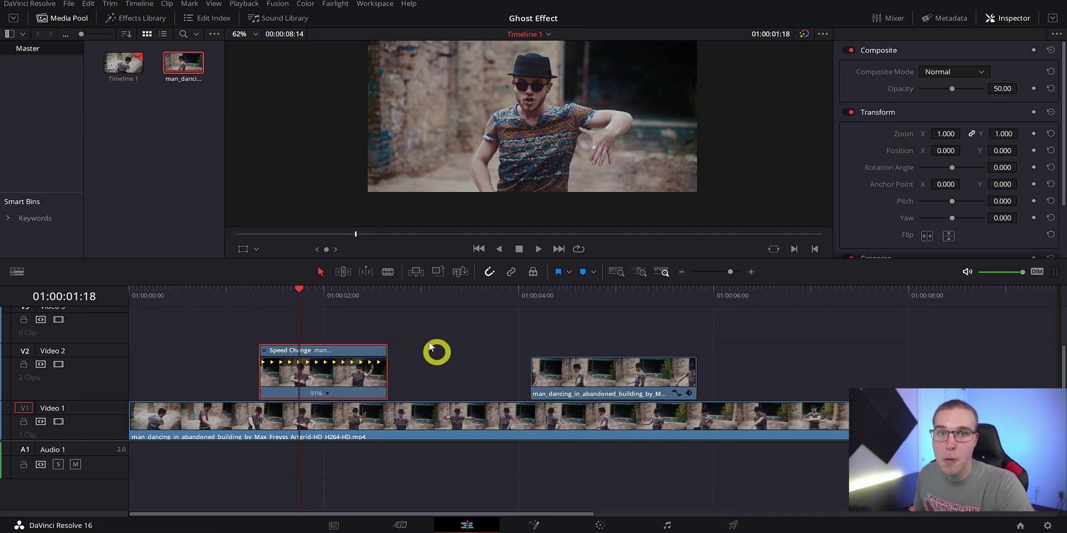
pyautogui.click(257, 299)
pyautogui.click(453, 357)
pyautogui.press('space')
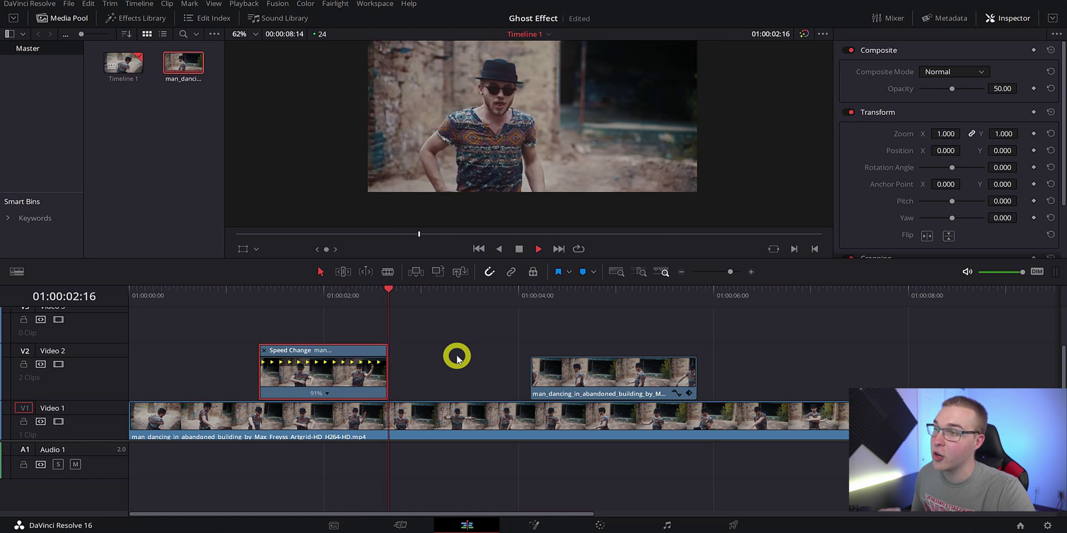
pyautogui.click(231, 298)
pyautogui.press('space')
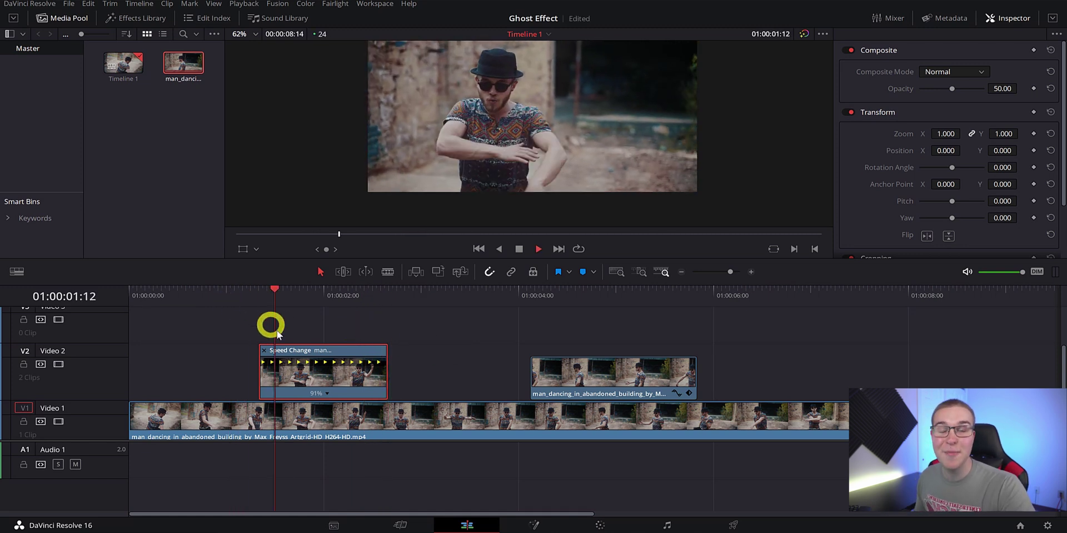
pyautogui.press('space')
# Step: Hide the first clip's retime controls and show them for the second Video 2 clip
pyautogui.hotkey('ctrl', 'r')
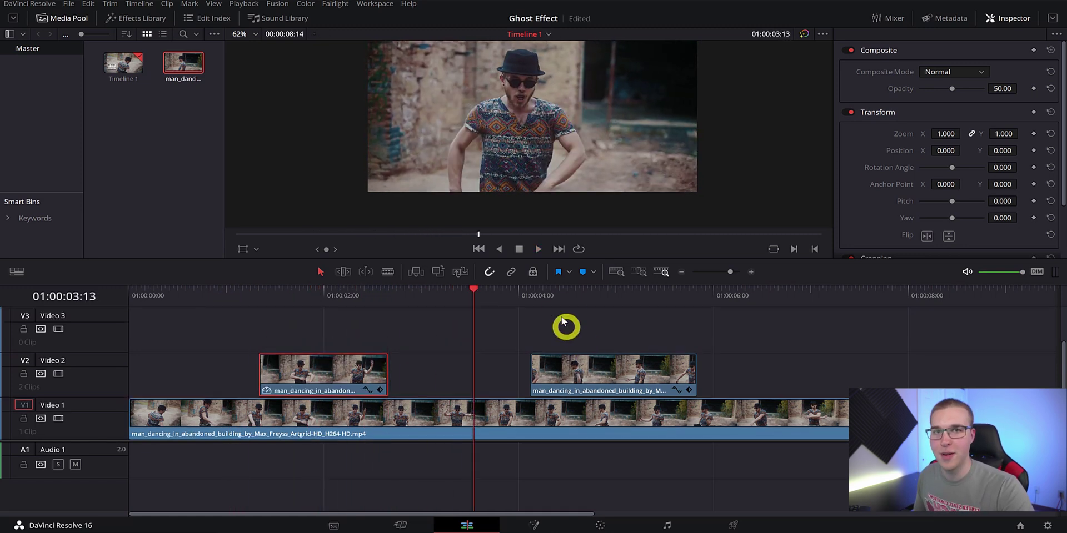
pyautogui.click(592, 300)
pyautogui.rightClick(579, 381)
pyautogui.click(631, 219)
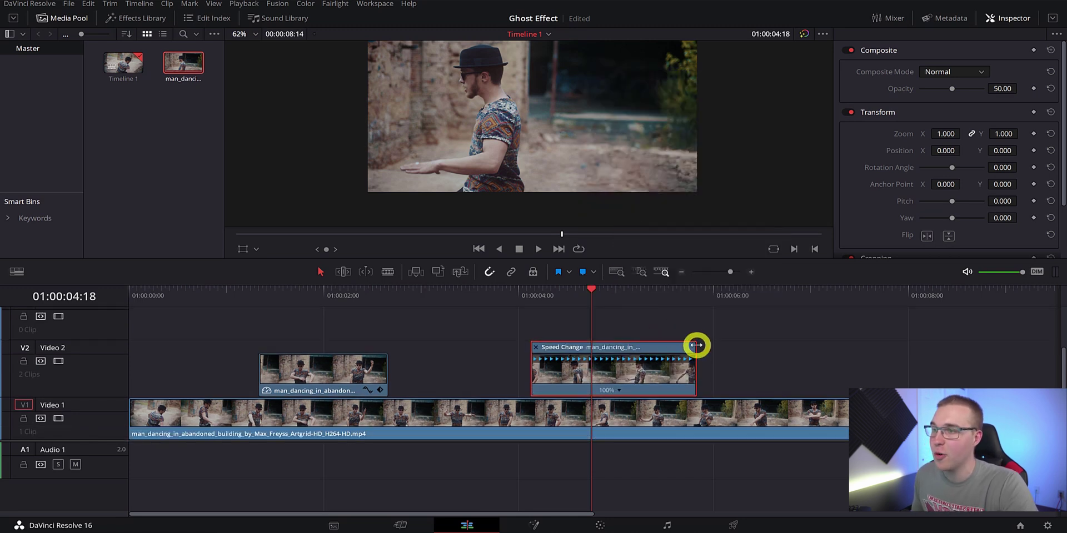
# Step: Slow the second ghost clip to 89%, hide its retime controls, and fade in the first clip
pyautogui.moveTo(697, 345); pyautogui.dragTo(714, 345)
pyautogui.rightClick(638, 358)
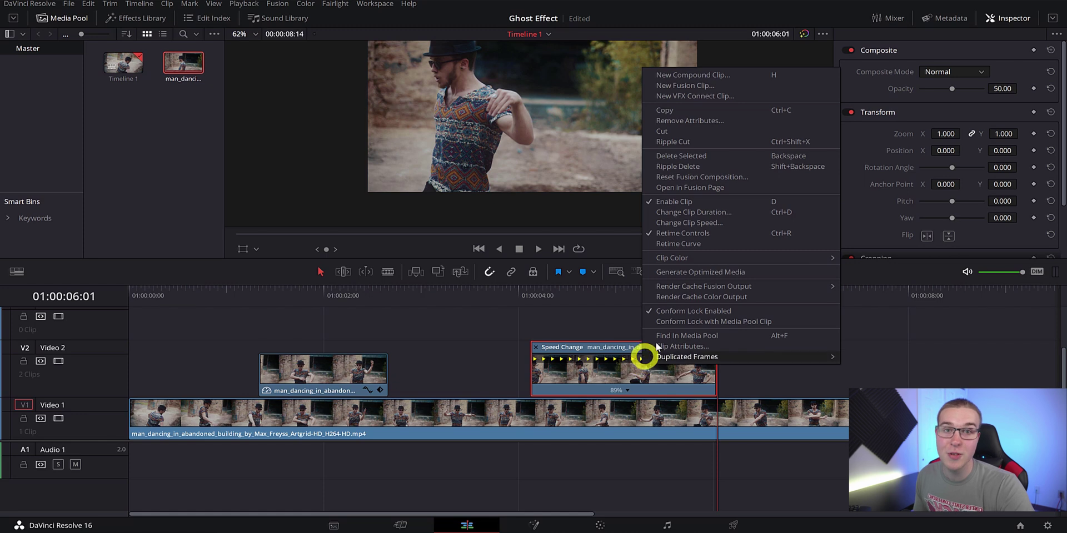
pyautogui.click(690, 232)
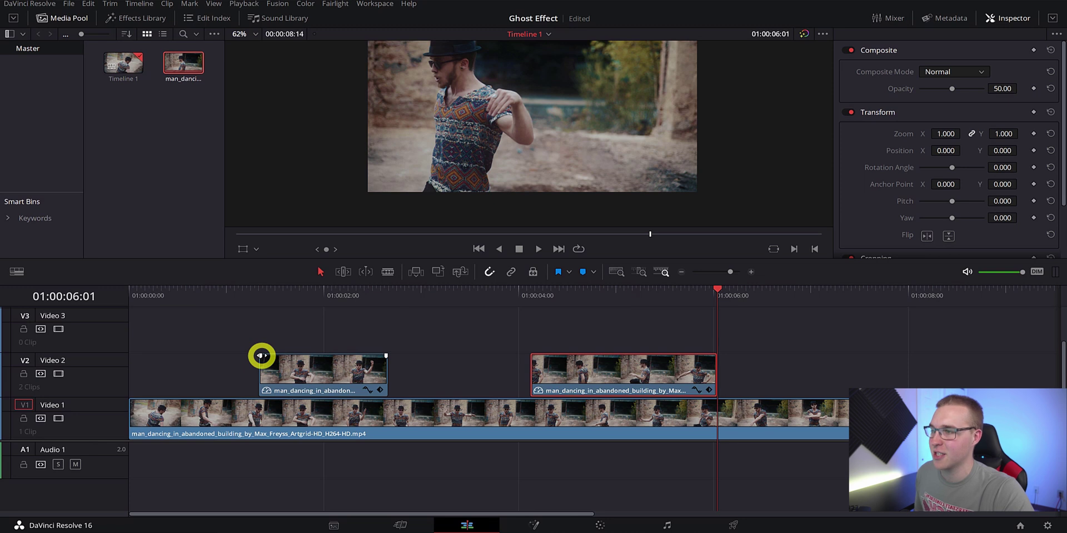
pyautogui.moveTo(261, 356); pyautogui.dragTo(295, 362)
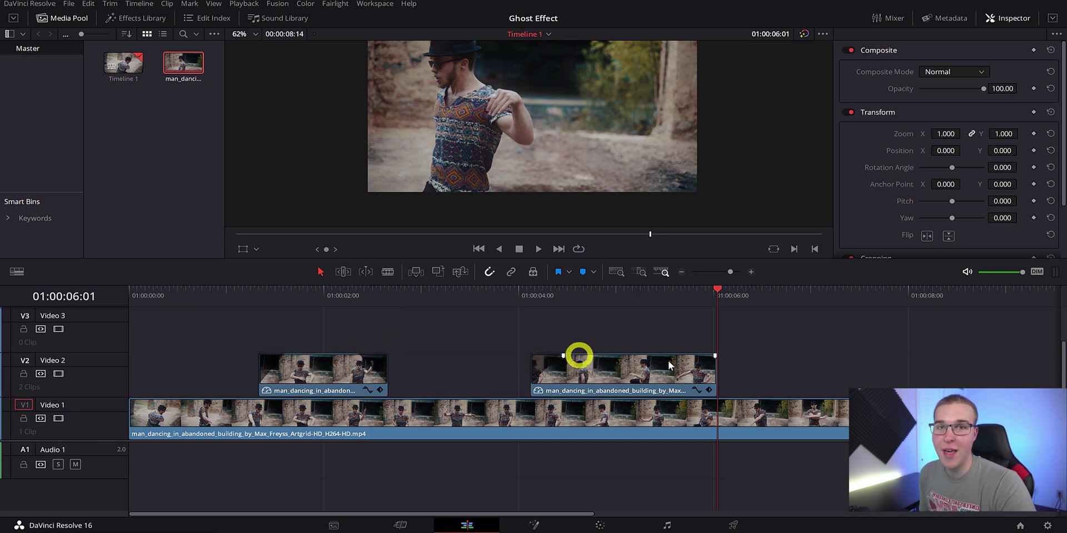
pyautogui.click(178, 293)
pyautogui.press('space')
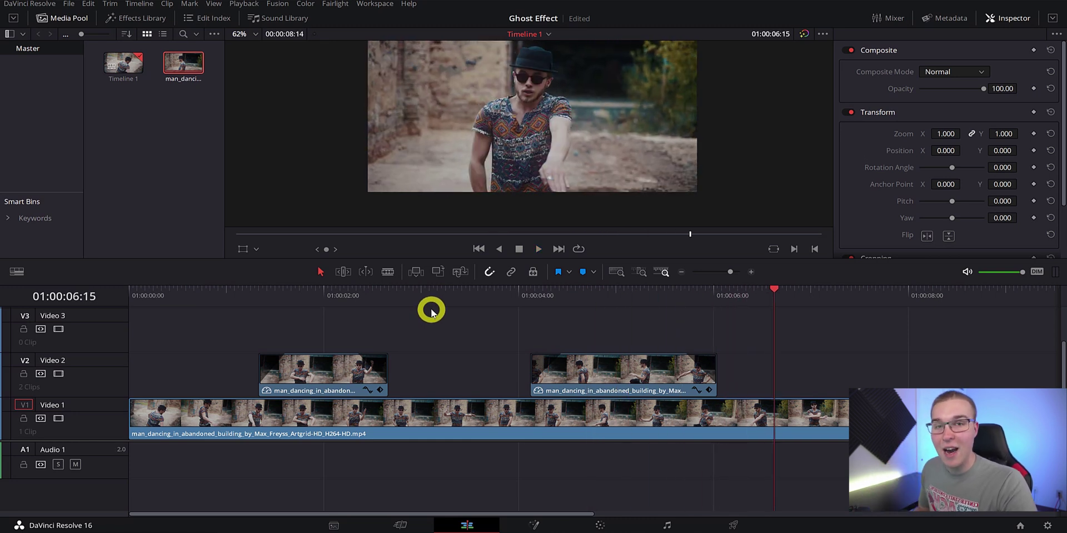
pyautogui.press('space')
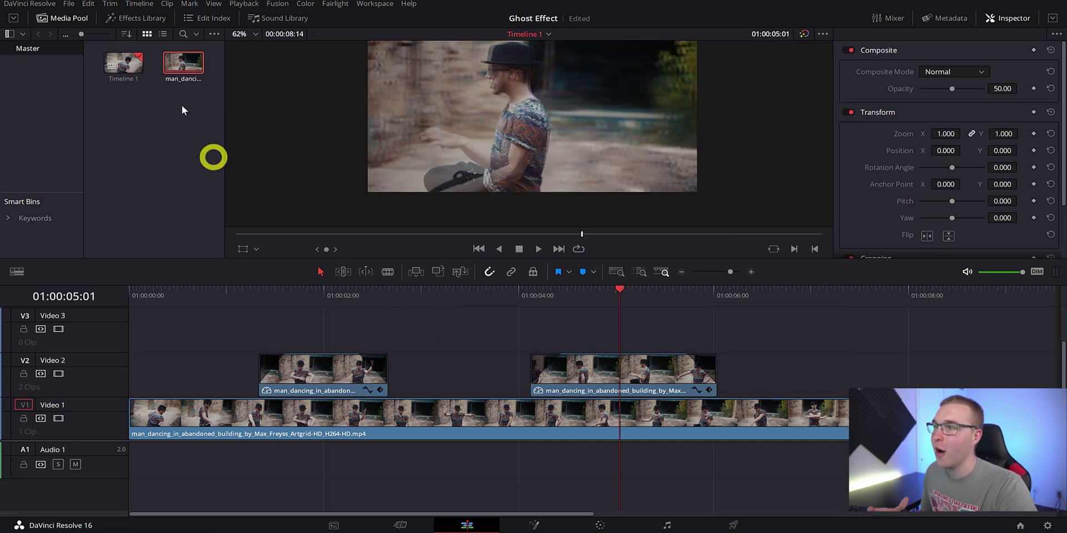
# Step: Apply the OpenFX ResolveFX Stylize EdgeDetect effect to the second Video 2 clip
pyautogui.click(137, 20)
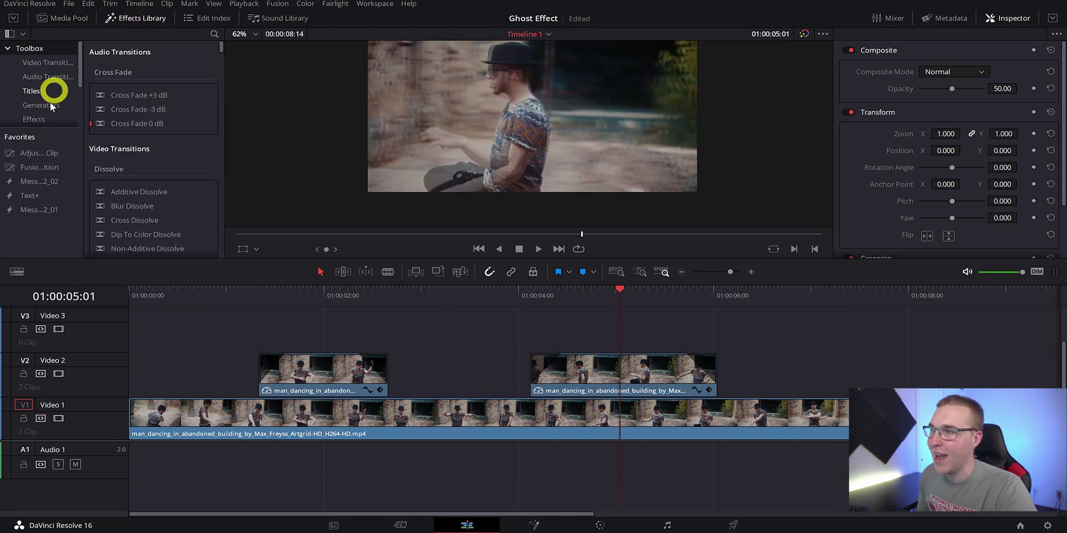
pyautogui.scroll(-2, 49, 110)
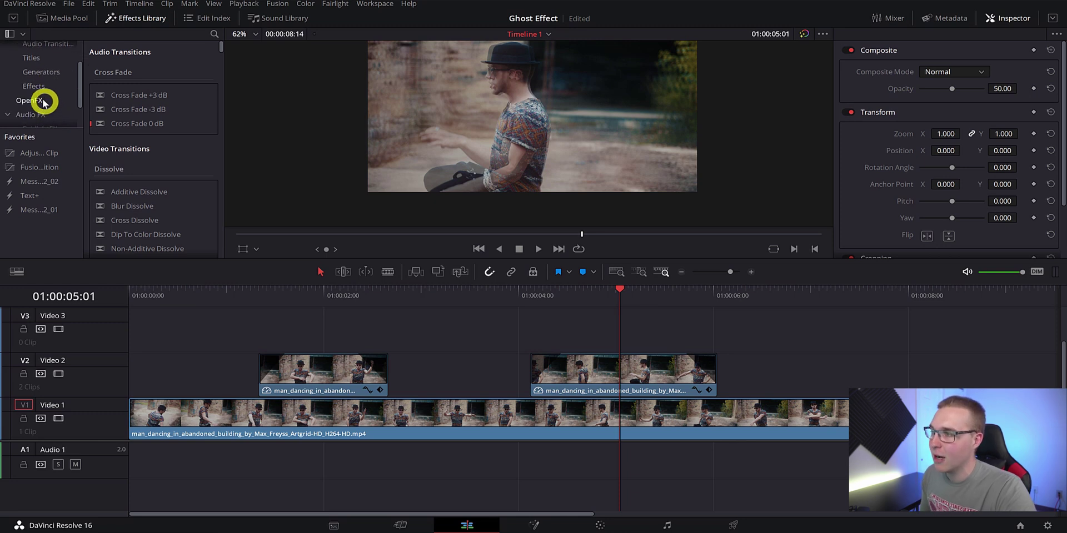
pyautogui.click(39, 100)
pyautogui.moveTo(221, 55); pyautogui.dragTo(221, 175)
pyautogui.moveTo(147, 189); pyautogui.dragTo(621, 389)
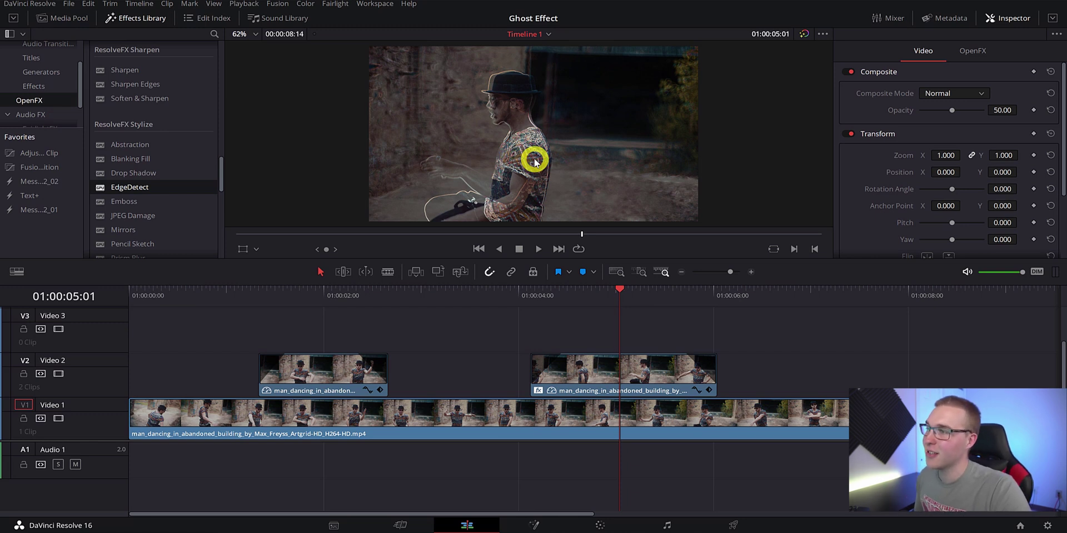
# Step: Set EdgeDetect Threshold to 0.068 and Brightness to 3.704, and enable Edge Mask Overlay
pyautogui.click(972, 51)
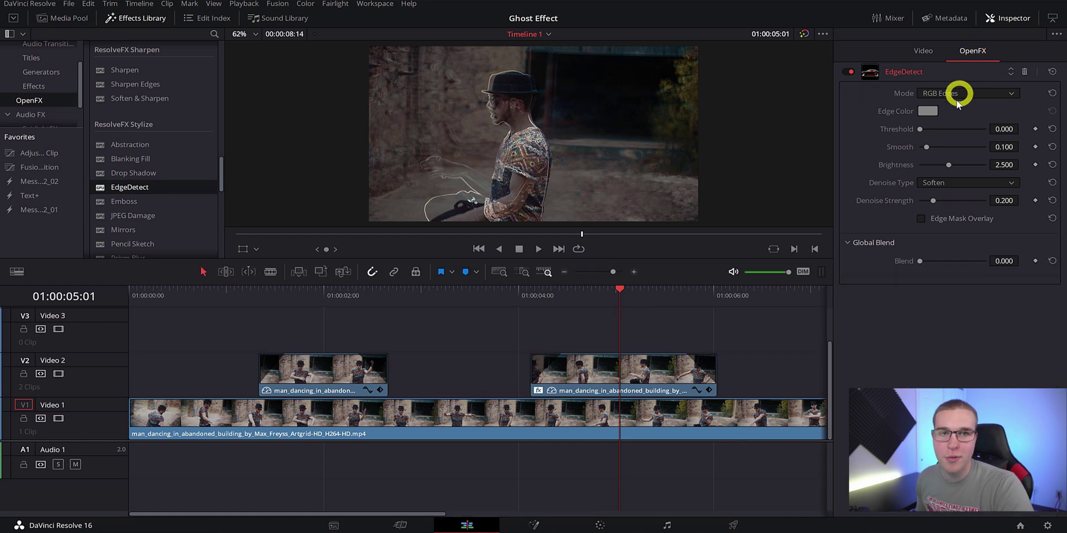
pyautogui.moveTo(920, 129); pyautogui.dragTo(923, 132)
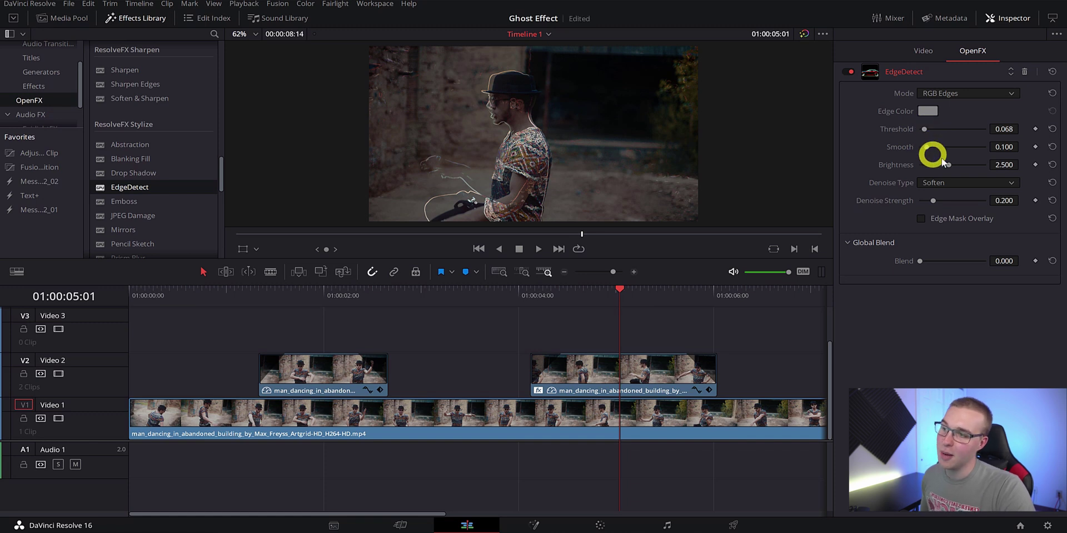
pyautogui.moveTo(950, 165)
pyautogui.mouseDown()
pyautogui.moveTo(976, 162)
pyautogui.moveTo(964, 164)
pyautogui.mouseUp()
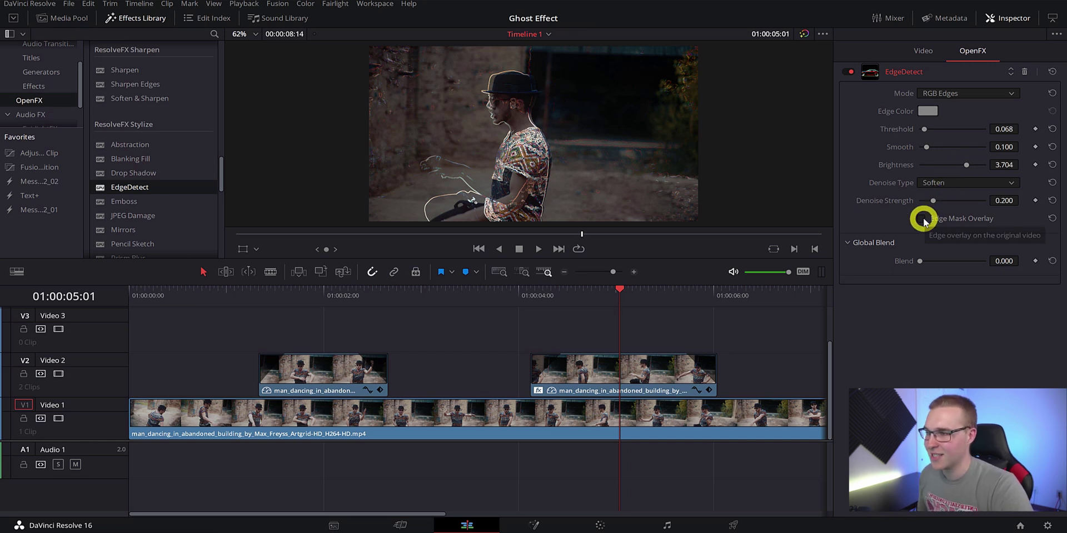
pyautogui.click(923, 219)
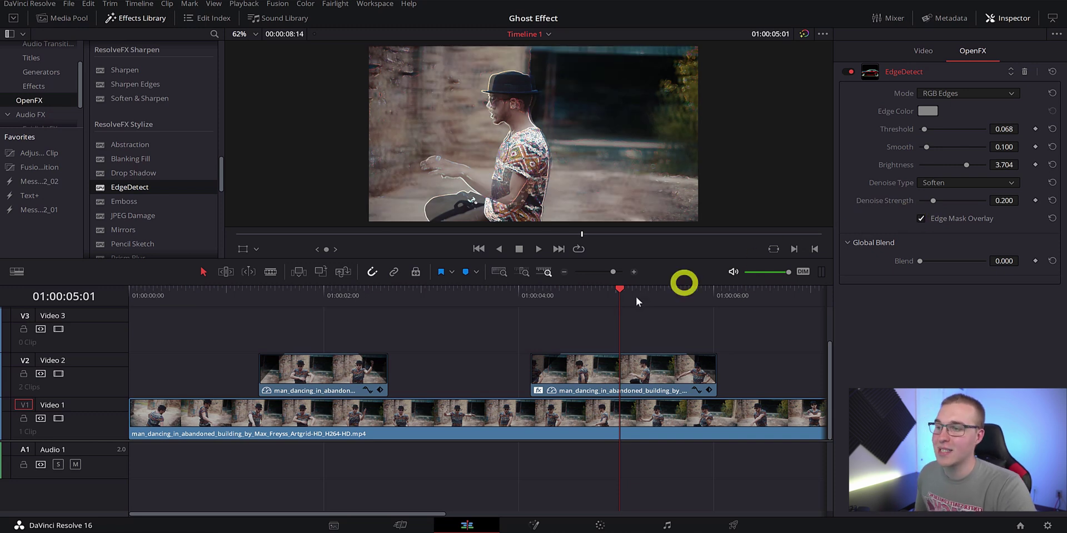
pyautogui.click(494, 300)
pyautogui.click(468, 327)
pyautogui.press('space')
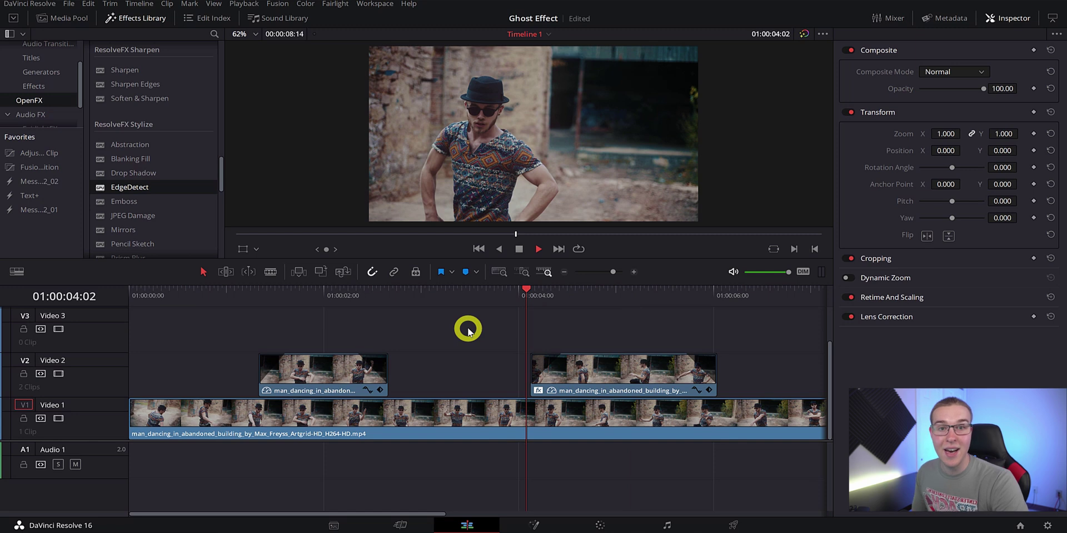
pyautogui.click(507, 290)
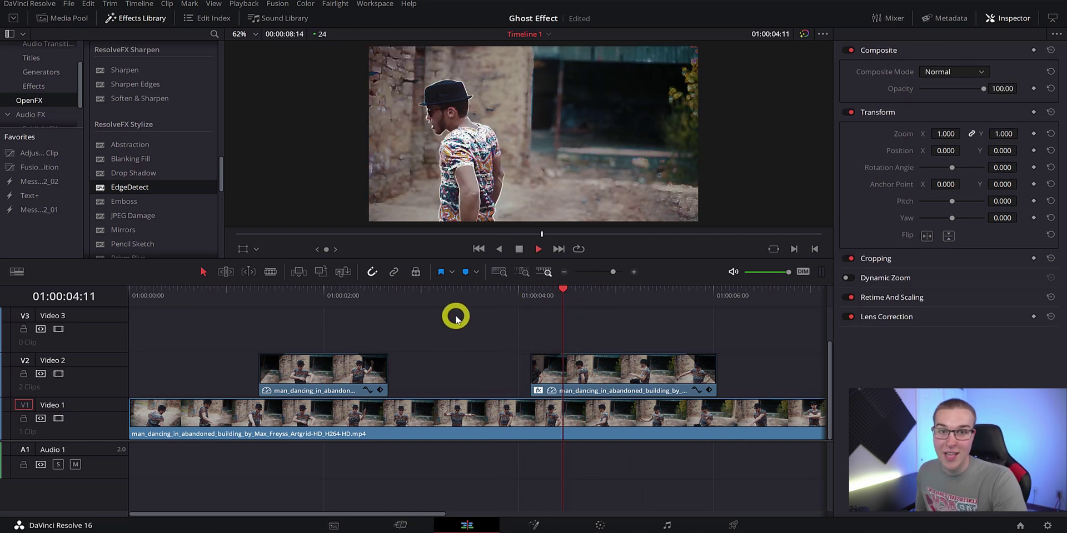